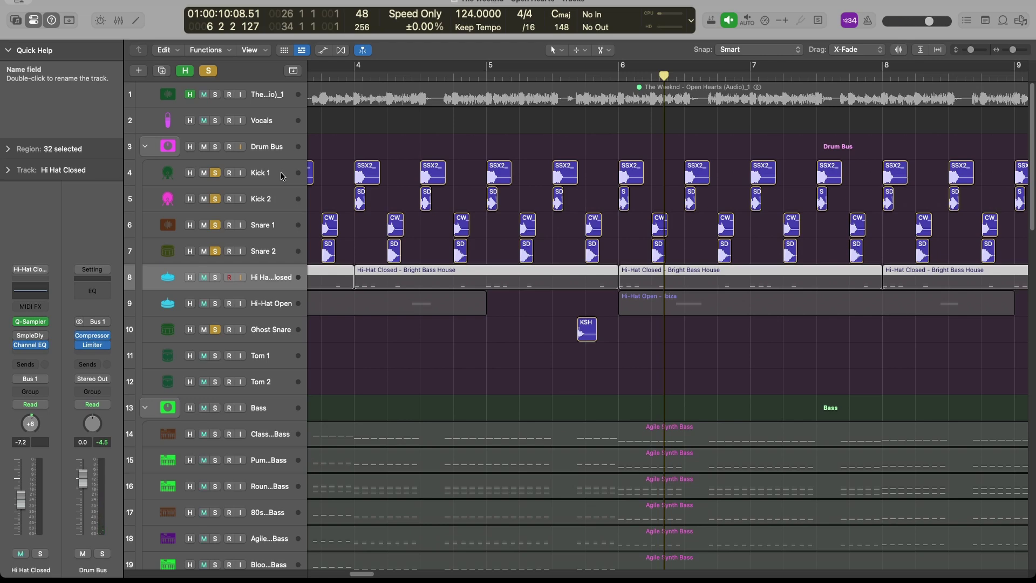
# Play the soloed drum tracks from the intro up to the start of the verse.
pyautogui.press('space')
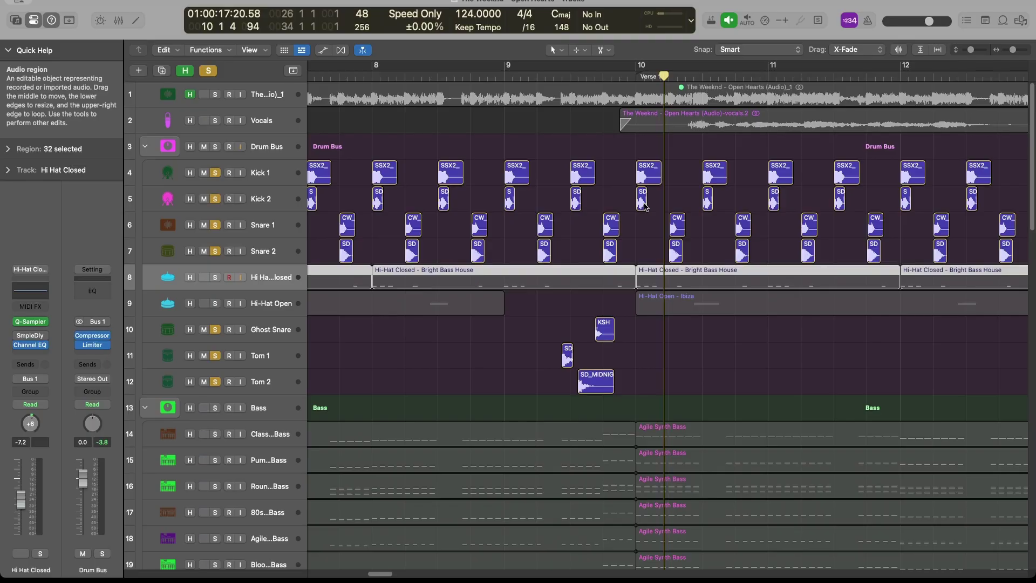
pyautogui.press('space')
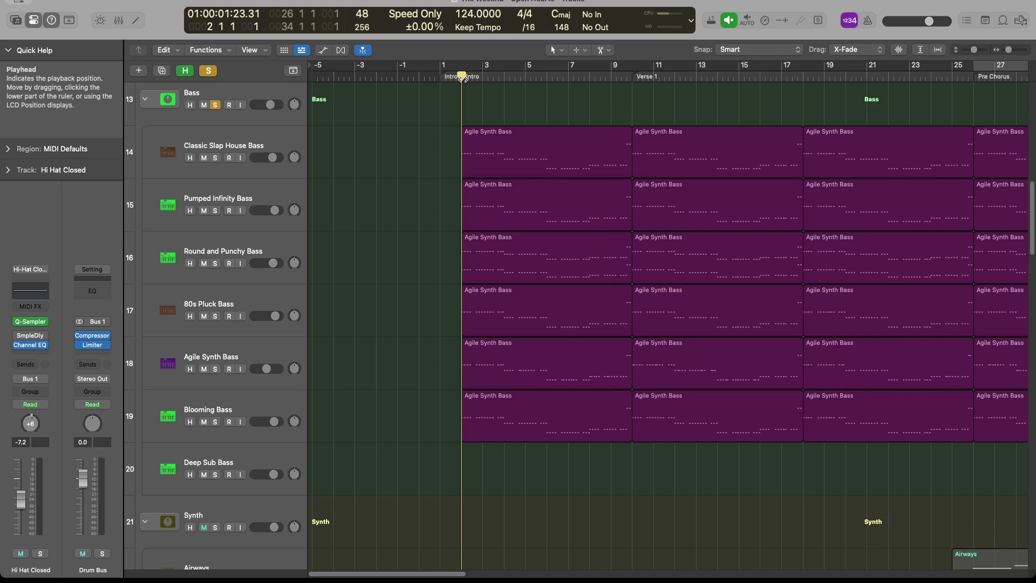
# Play the soloed bass with the first Classic Slap House Bass region in an enlarged Piano Roll, plus the intro's drums and bass together.
pyautogui.press('space')
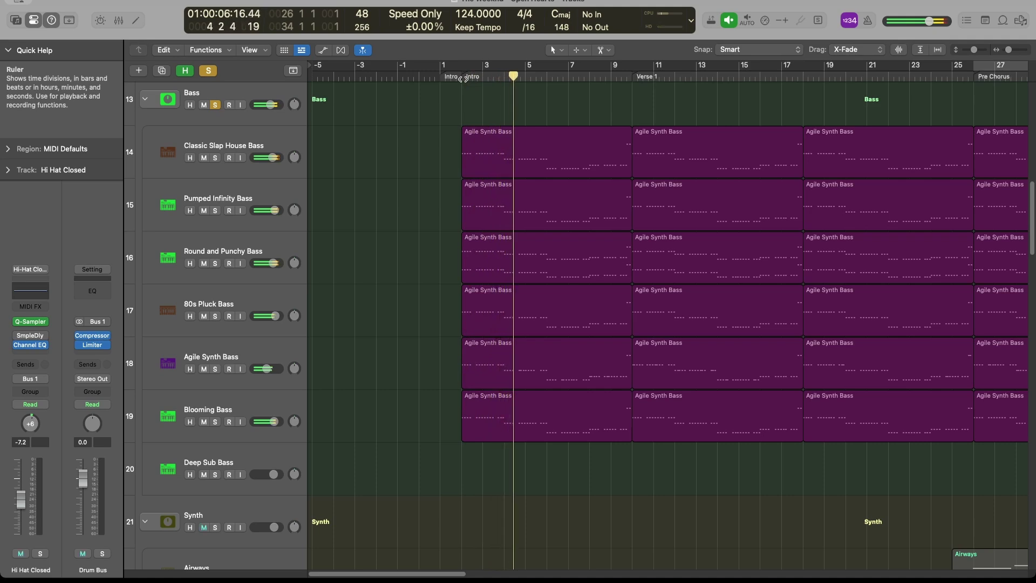
pyautogui.doubleClick(576, 135)
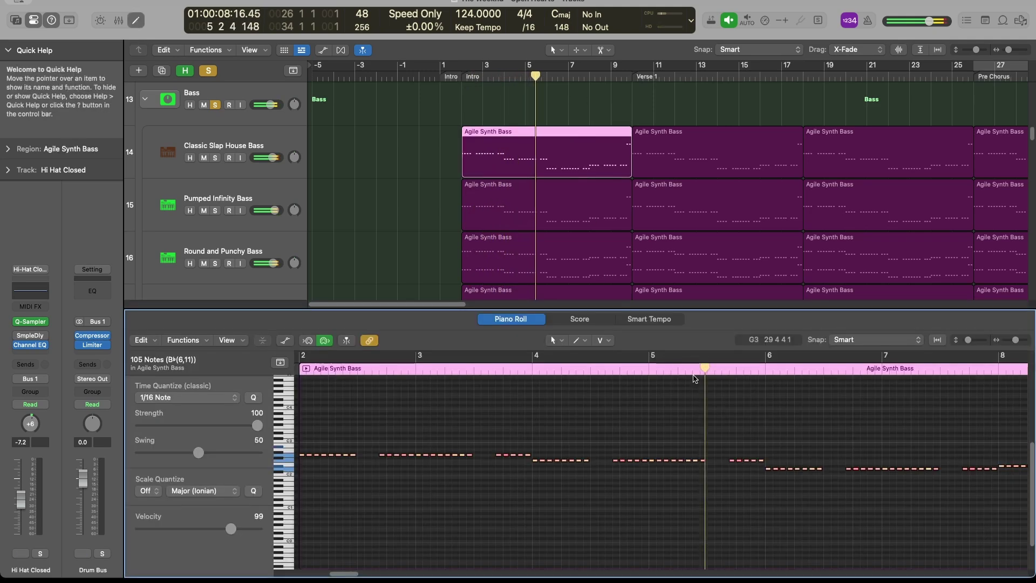
pyautogui.moveTo(674, 307); pyautogui.dragTo(670, 200)
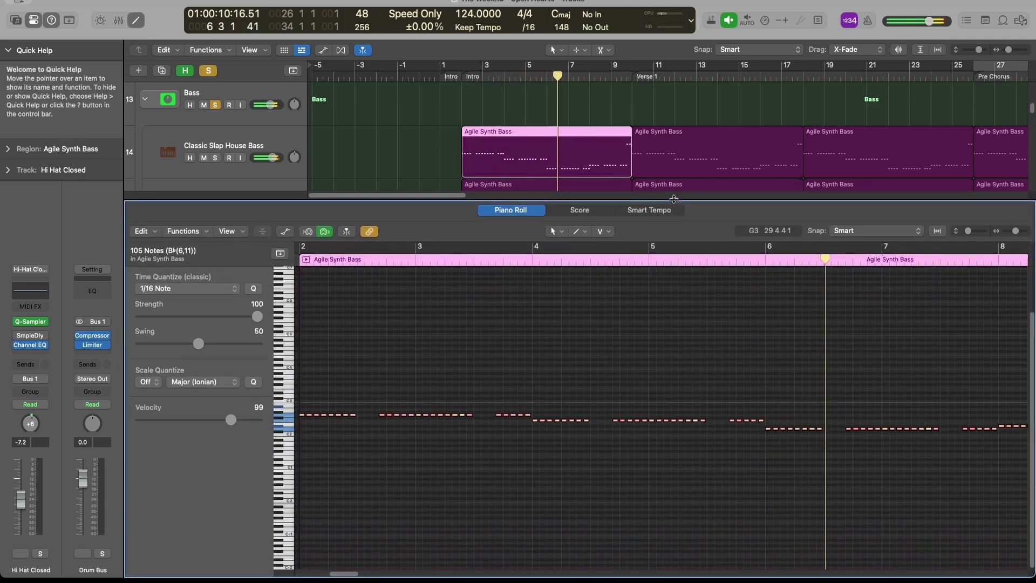
pyautogui.press('super+Left')
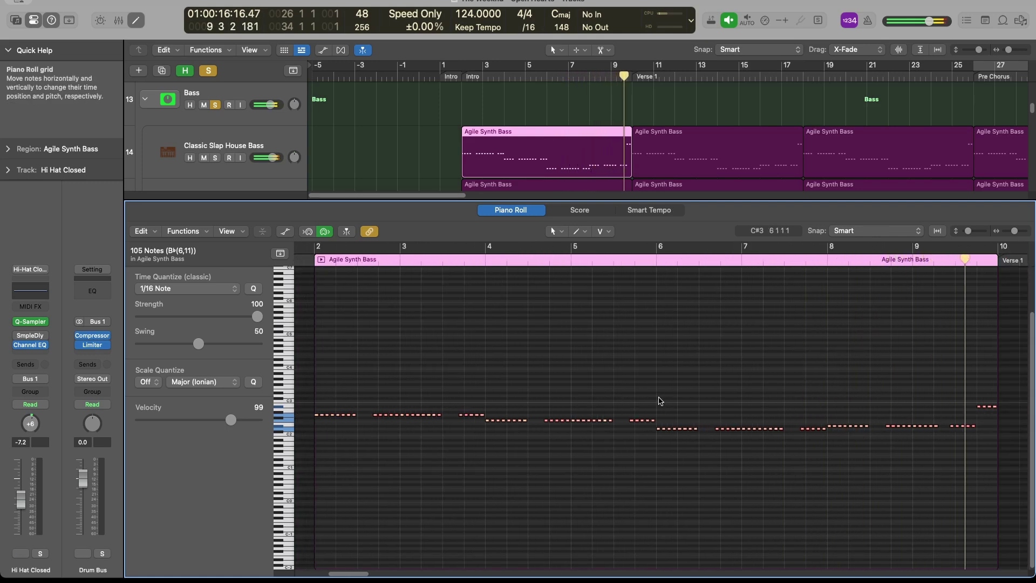
pyautogui.click(512, 158)
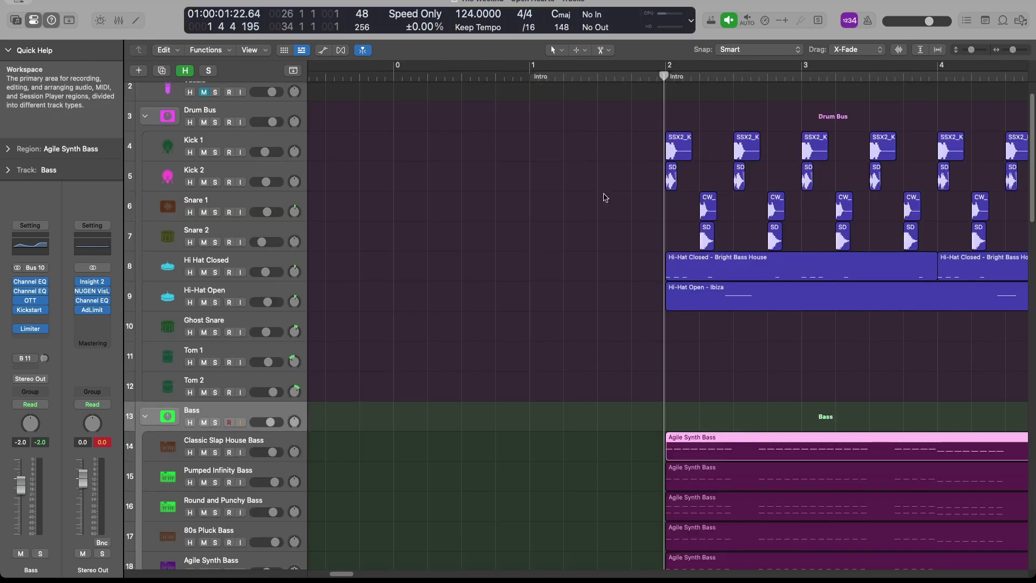
pyautogui.press('space')
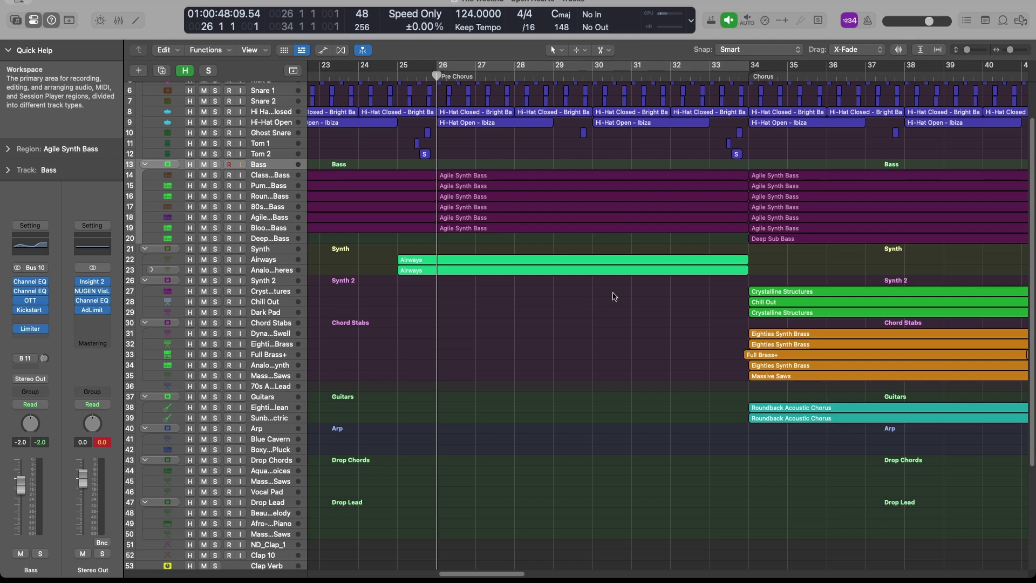
# Play the pre-chorus, solo the two Airways synth regions and view their notes in the Piano Roll.
pyautogui.press('space')
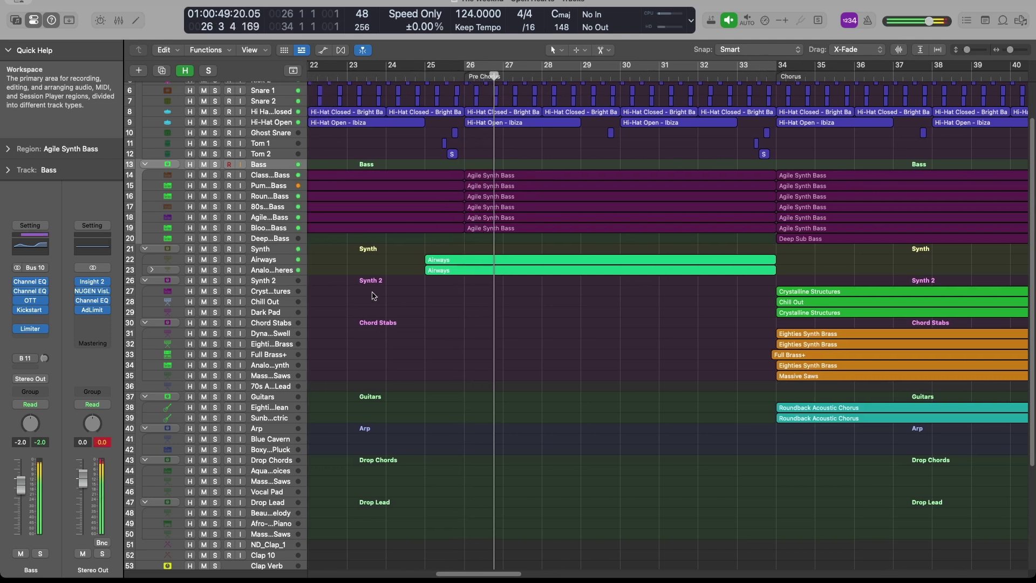
pyautogui.moveTo(452, 289); pyautogui.dragTo(462, 259)
pyautogui.hotkey('ctrl', 's')
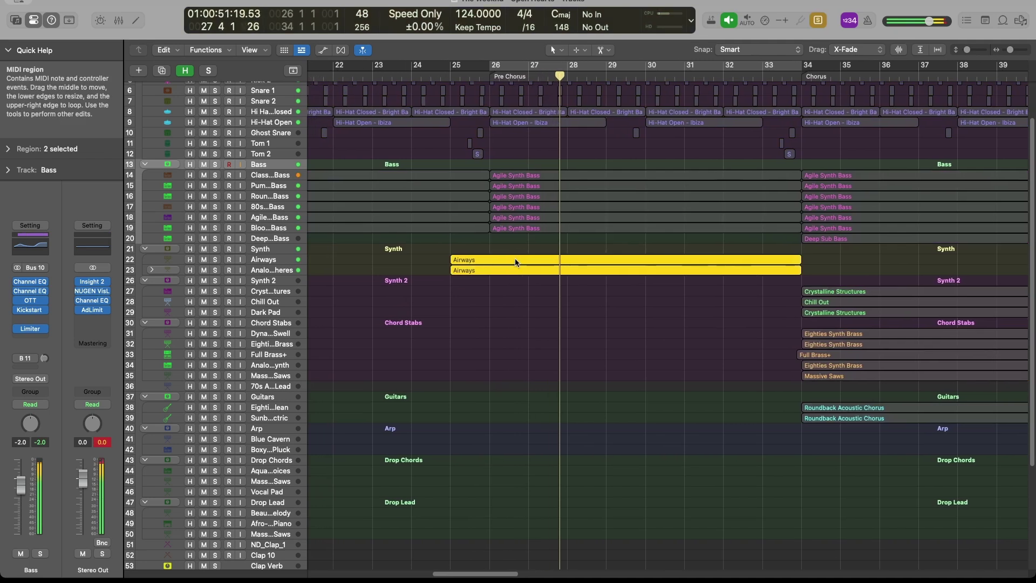
pyautogui.doubleClick(515, 259)
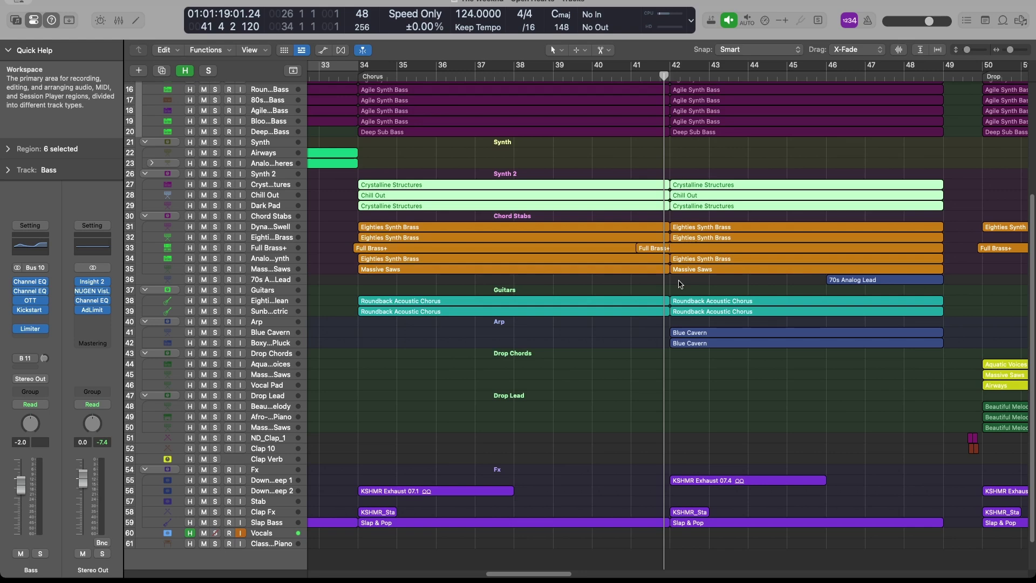
# Solo the six Synth 2 regions in the chorus and examine their chords in the Piano Roll during playback.
pyautogui.hotkey('ctrl', 's')
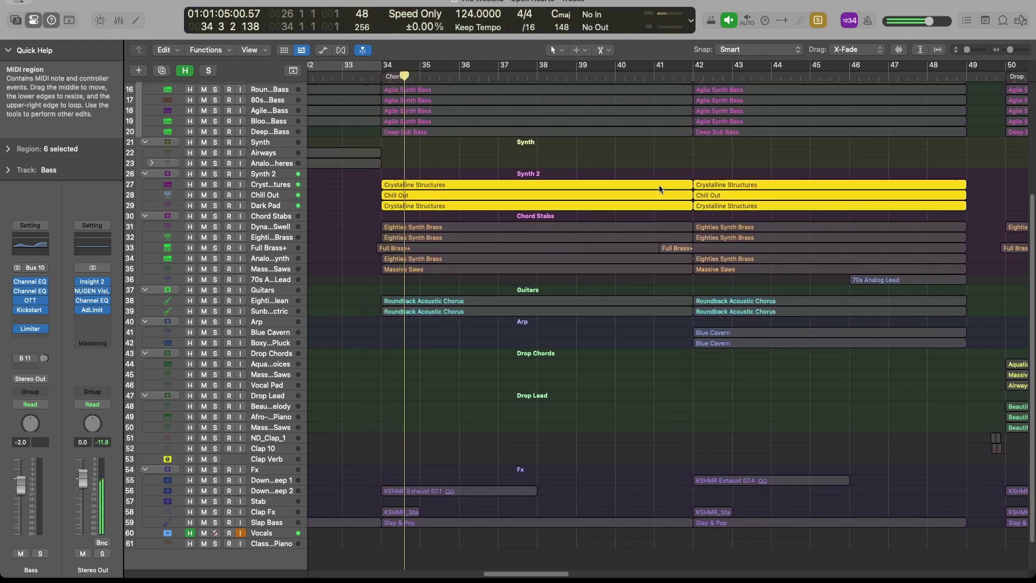
pyautogui.press('p')
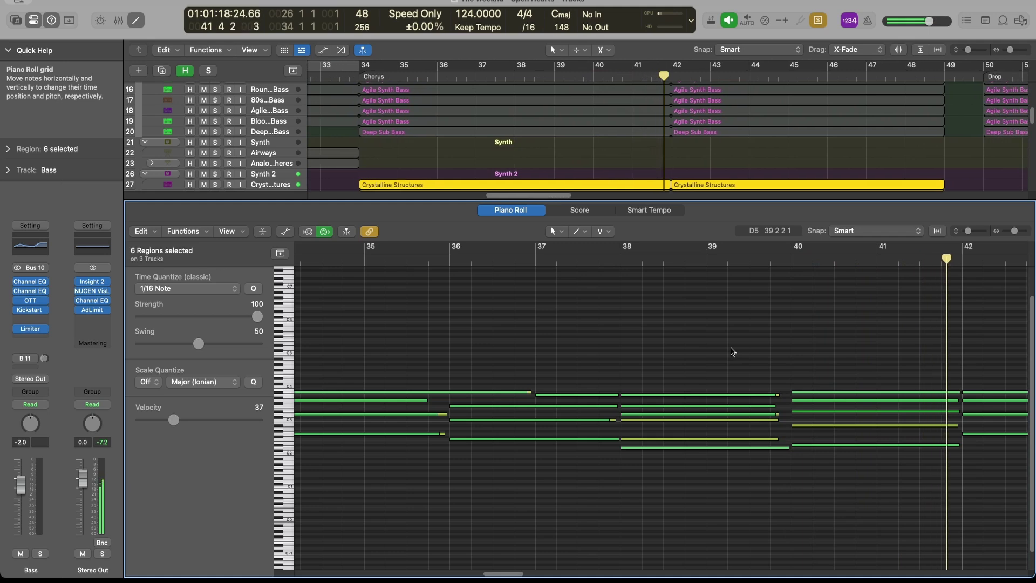
pyautogui.press('space')
pyautogui.press('p')
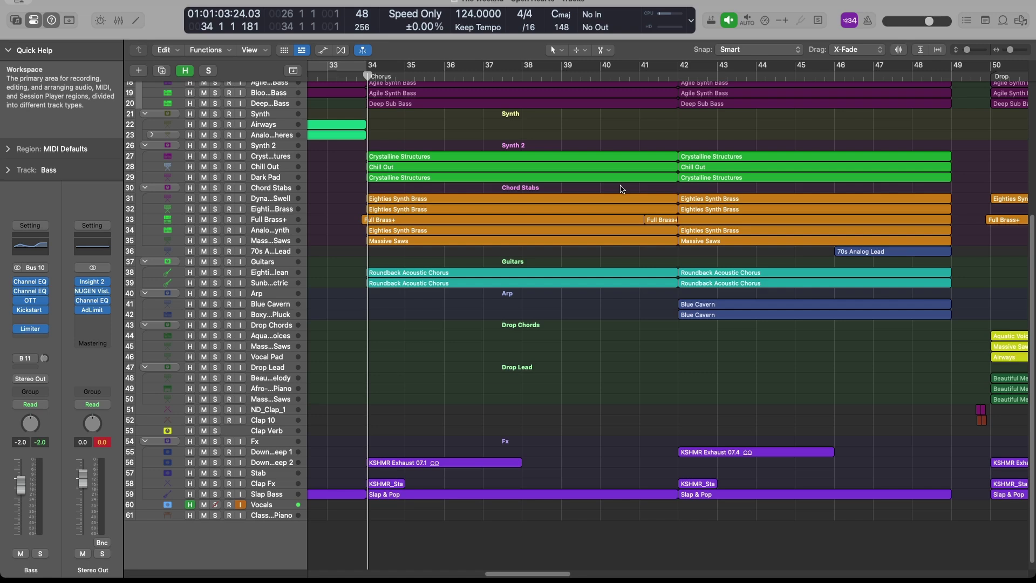
# Solo the first five Chord Stabs regions in the chorus and examine their notes in the Piano Roll during playback.
pyautogui.moveTo(621, 189); pyautogui.dragTo(371, 242)
pyautogui.hotkey('ctrl', 's')
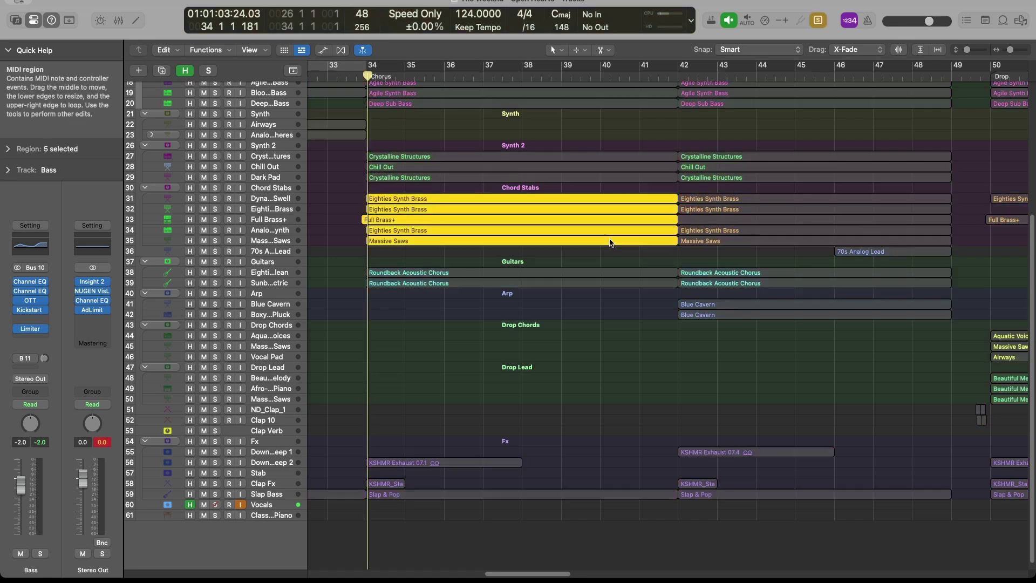
pyautogui.press('space')
pyautogui.press('p')
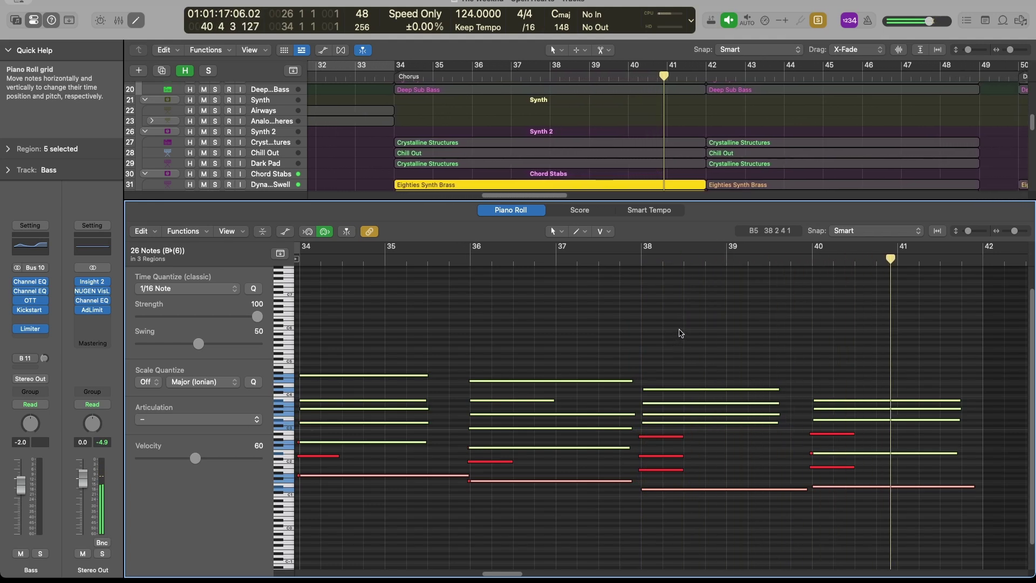
pyautogui.press('e')
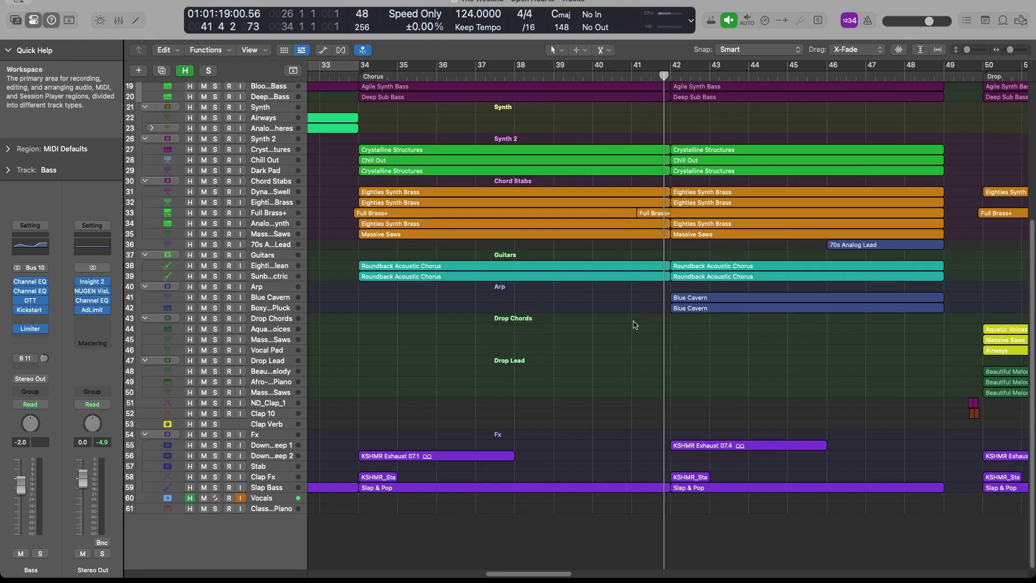
# Solo the two Roundback Acoustic Chorus guitar regions from bar 42 and examine their chords in the Piano Roll during playback.
pyautogui.scroll(5, 636, 325)
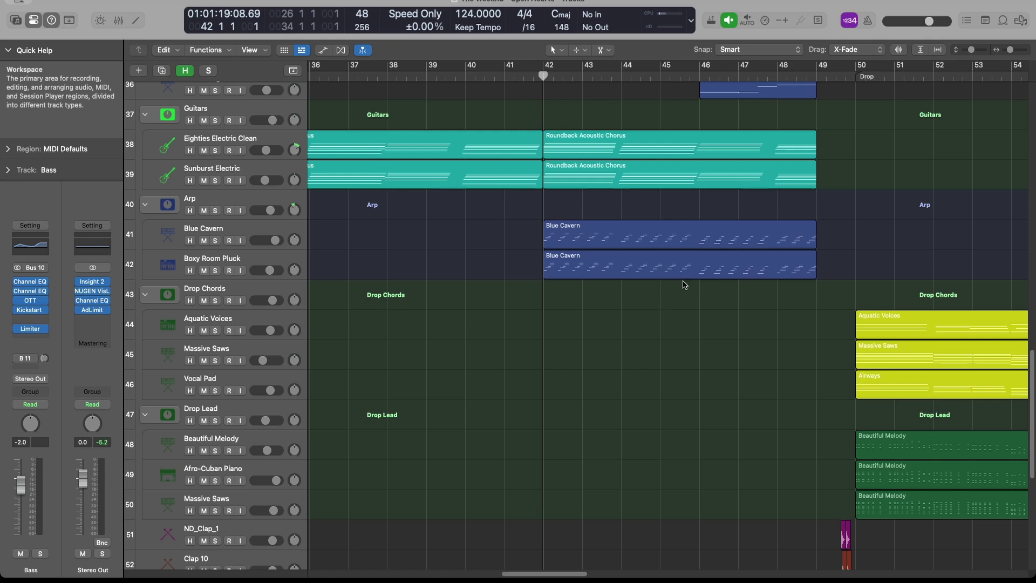
pyautogui.moveTo(674, 208); pyautogui.dragTo(671, 147)
pyautogui.hotkey('ctrl', 's')
pyautogui.press('space')
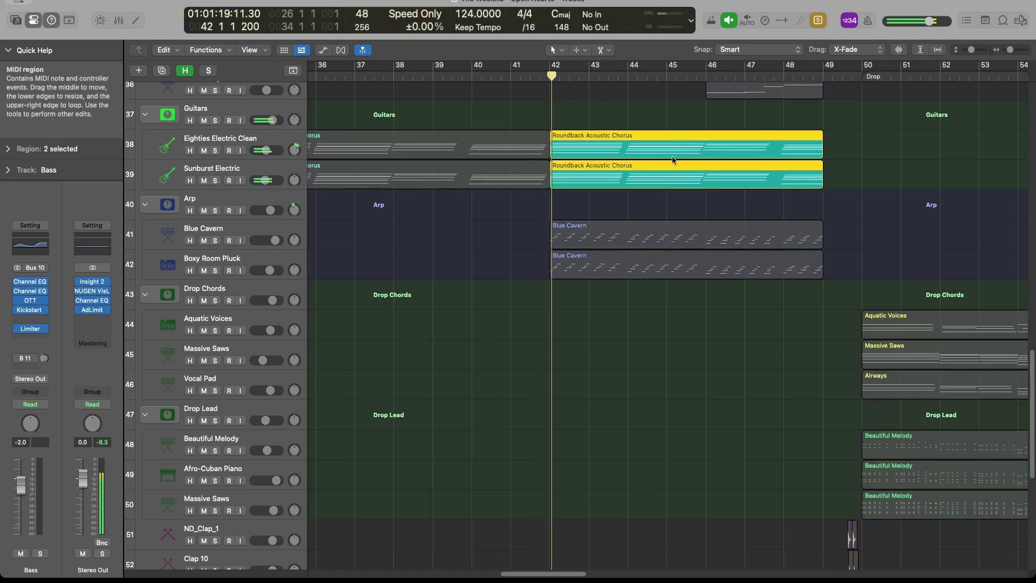
pyautogui.doubleClick(678, 180)
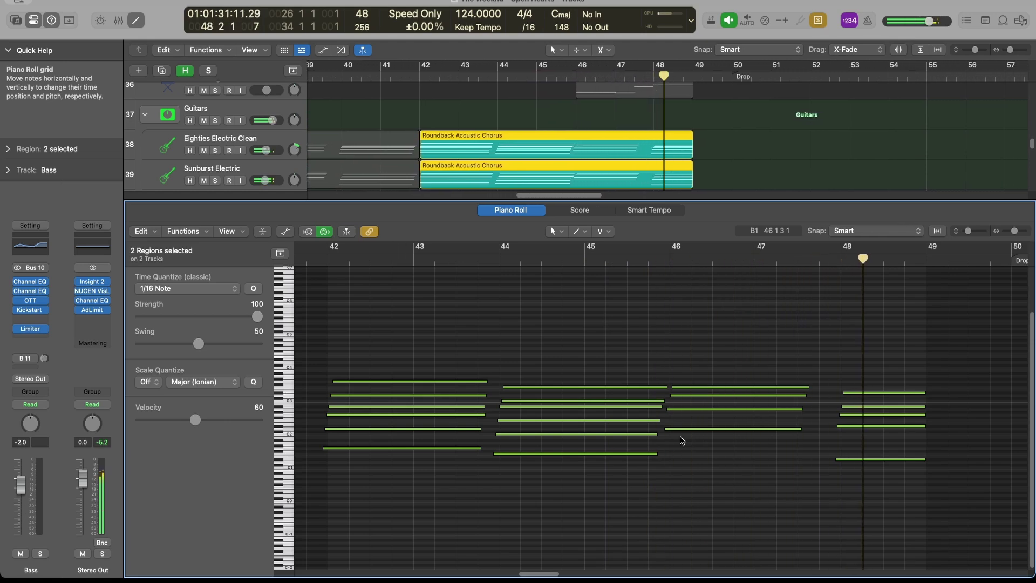
pyautogui.press('e')
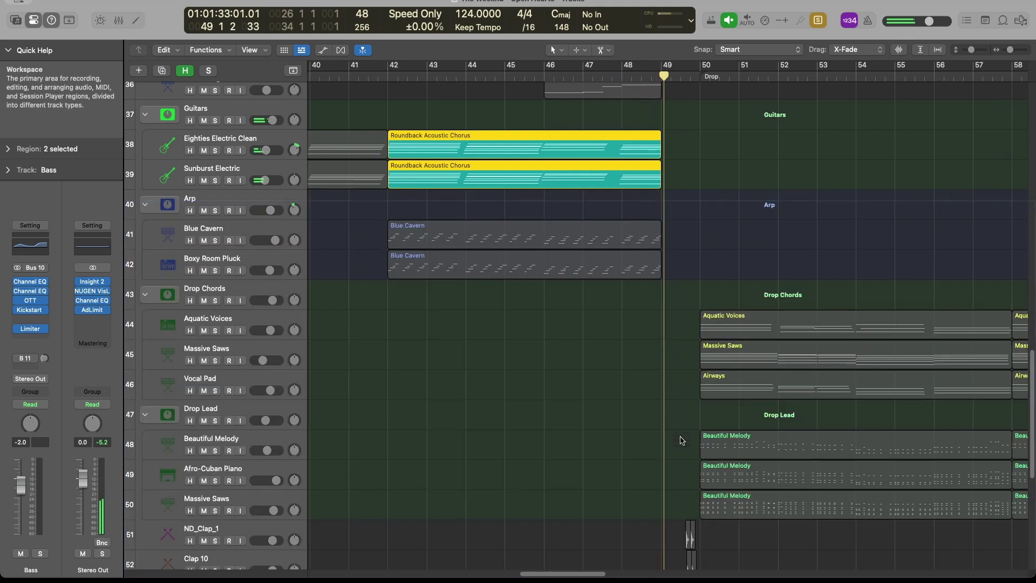
# Select the two soloed Blue Cavern arp regions and examine their notes in the Piano Roll.
pyautogui.moveTo(615, 294); pyautogui.dragTo(598, 217)
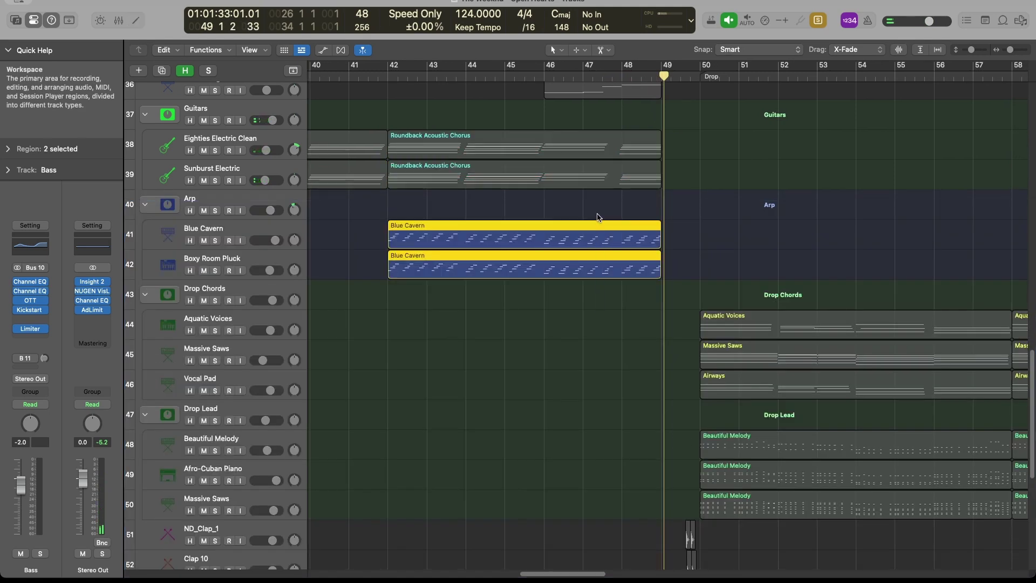
pyautogui.press('e')
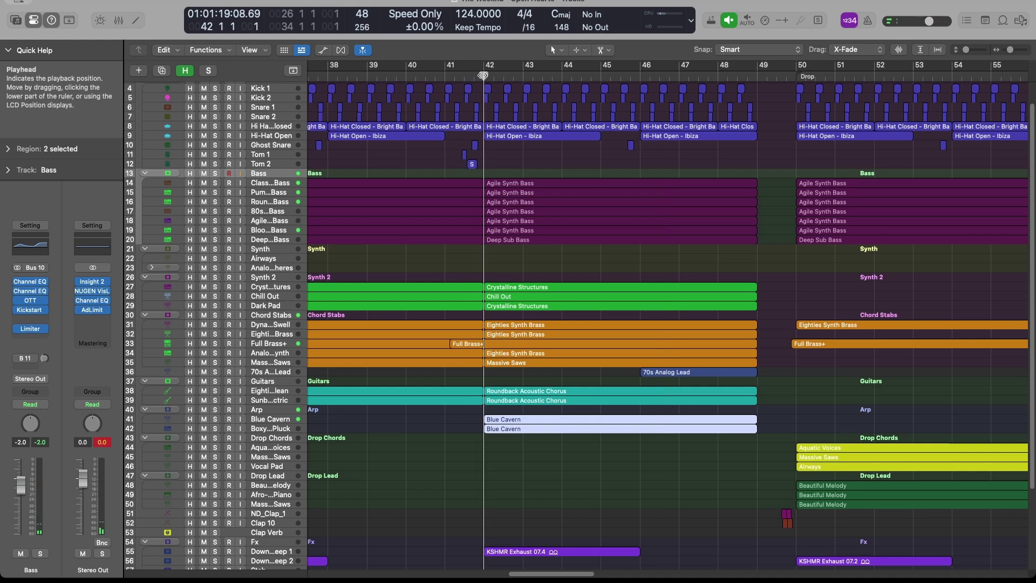
# Play the full arrangement from bar 42 through the first half of the drop.
pyautogui.press('space')
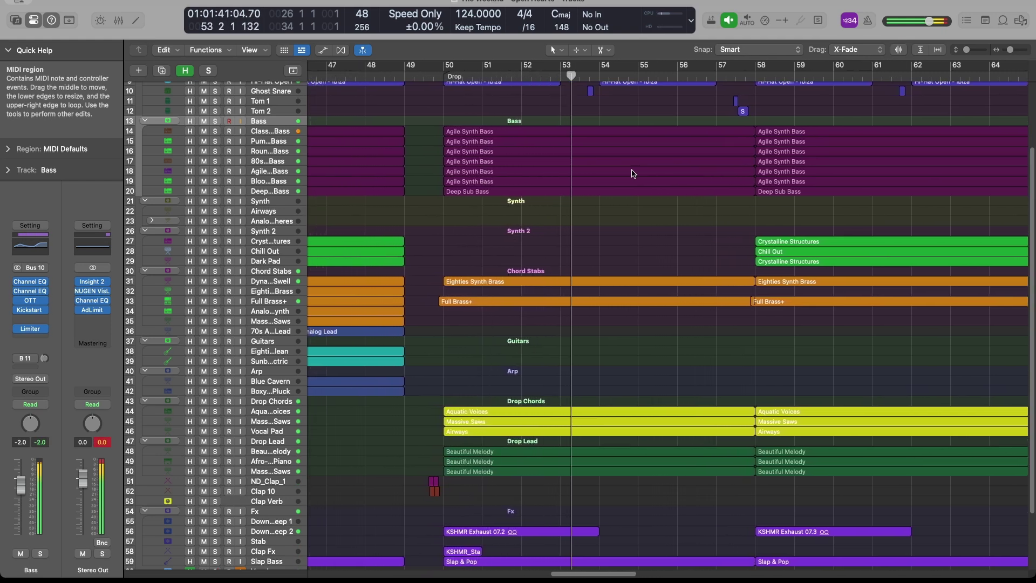
pyautogui.hscroll(-2, 634, 173)
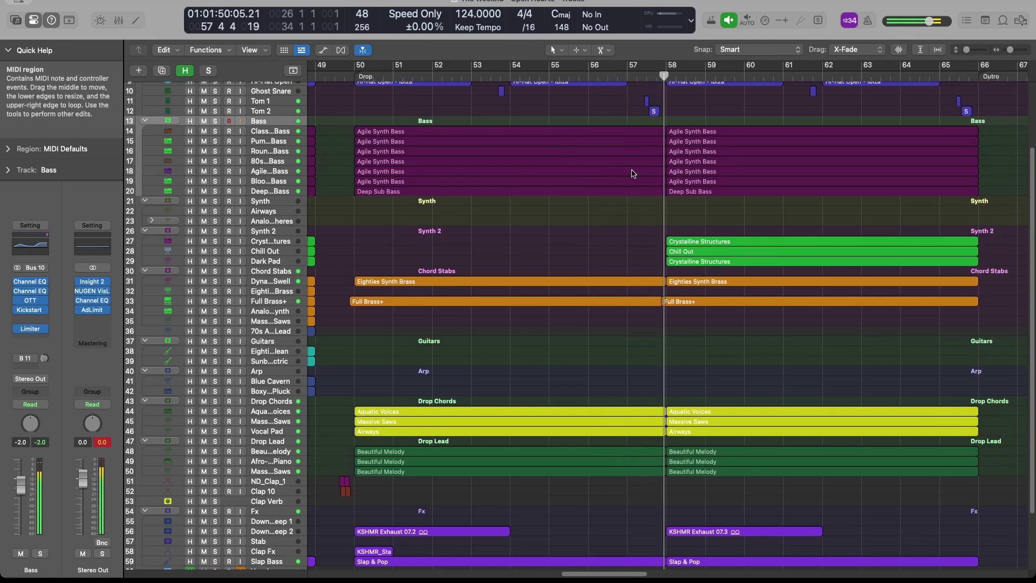
pyautogui.press('space')
# Solo the first three Drop Chords regions and view their notes in the Piano Roll during playback.
pyautogui.press('super+Down')
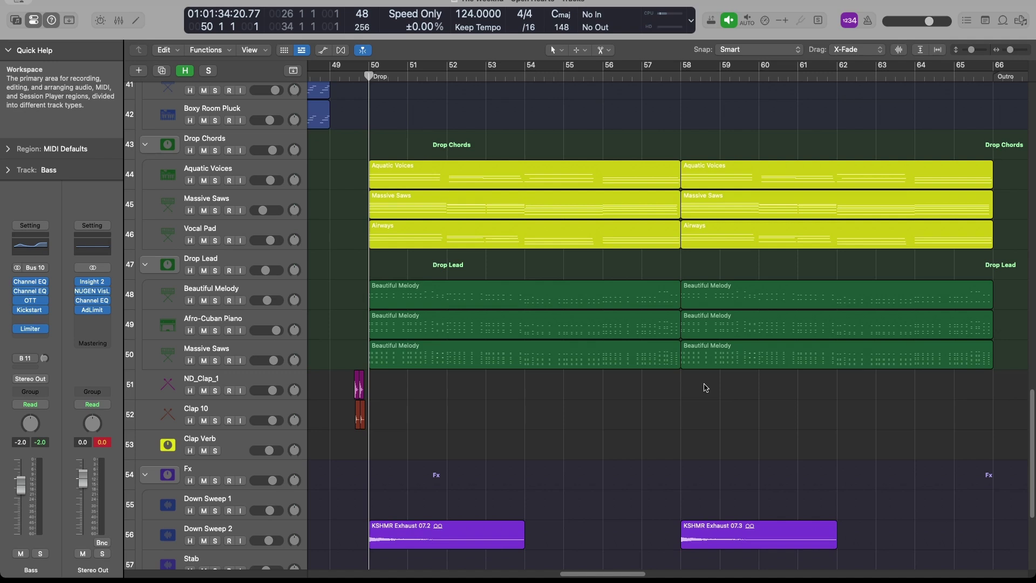
pyautogui.moveTo(561, 138); pyautogui.dragTo(587, 242)
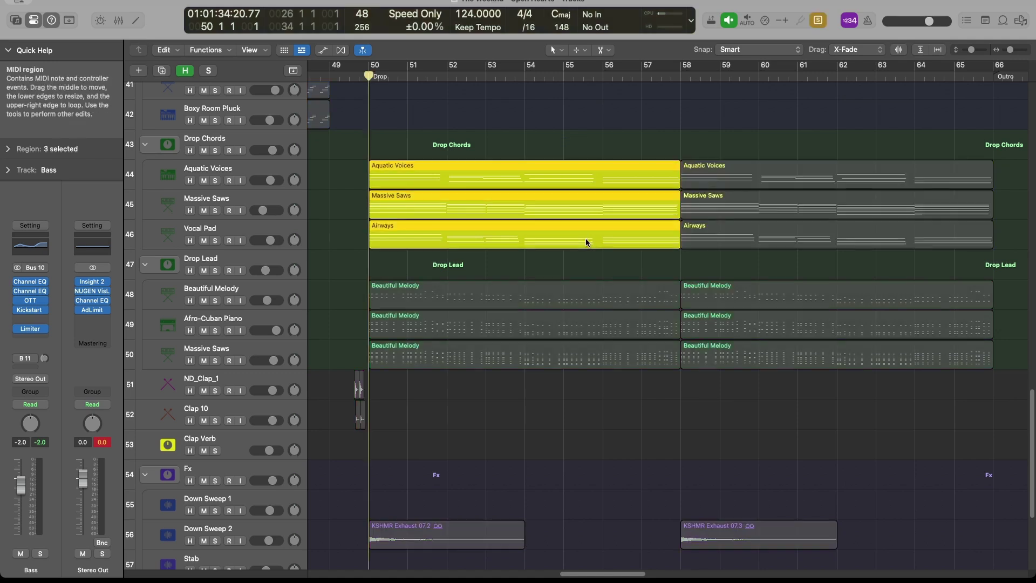
pyautogui.press('space')
pyautogui.doubleClick(596, 243)
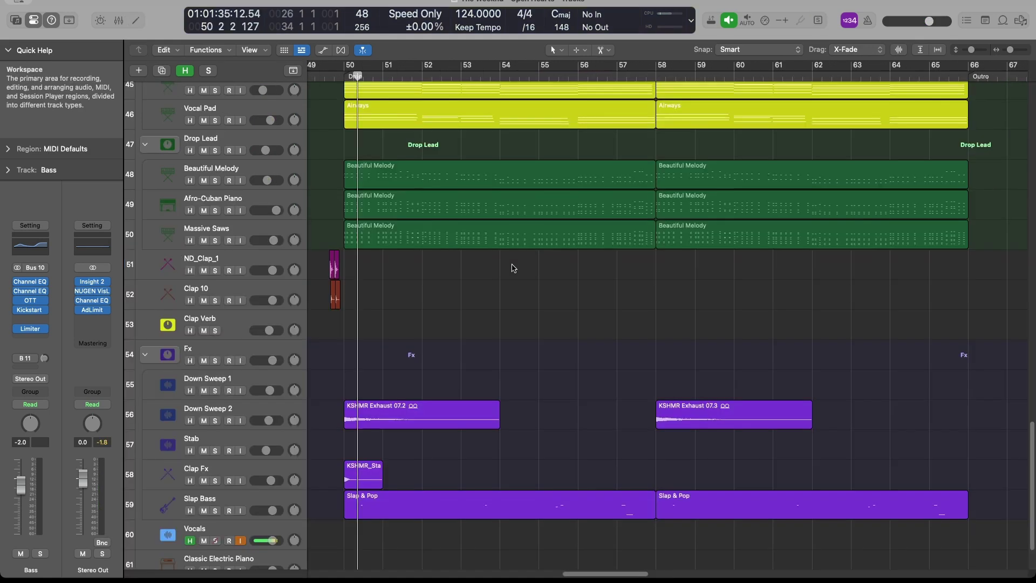
# Solo the first three Beautiful Melody regions of the drop lead and examine their notes in the Piano Roll during playback.
pyautogui.moveTo(514, 269); pyautogui.dragTo(502, 203)
pyautogui.hotkey('ctrl', 's')
pyautogui.hotkey('shift', 'space')
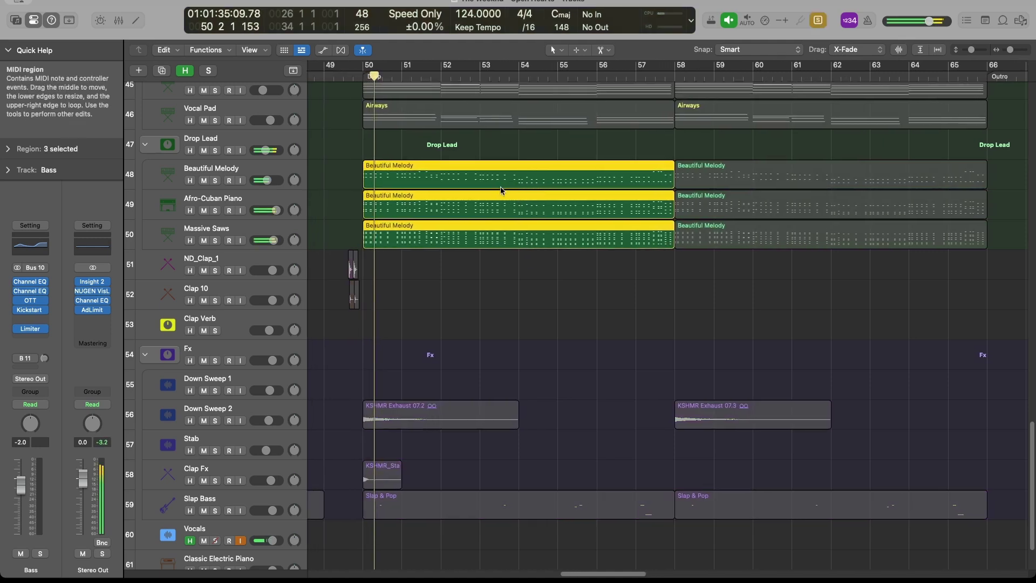
pyautogui.doubleClick(502, 203)
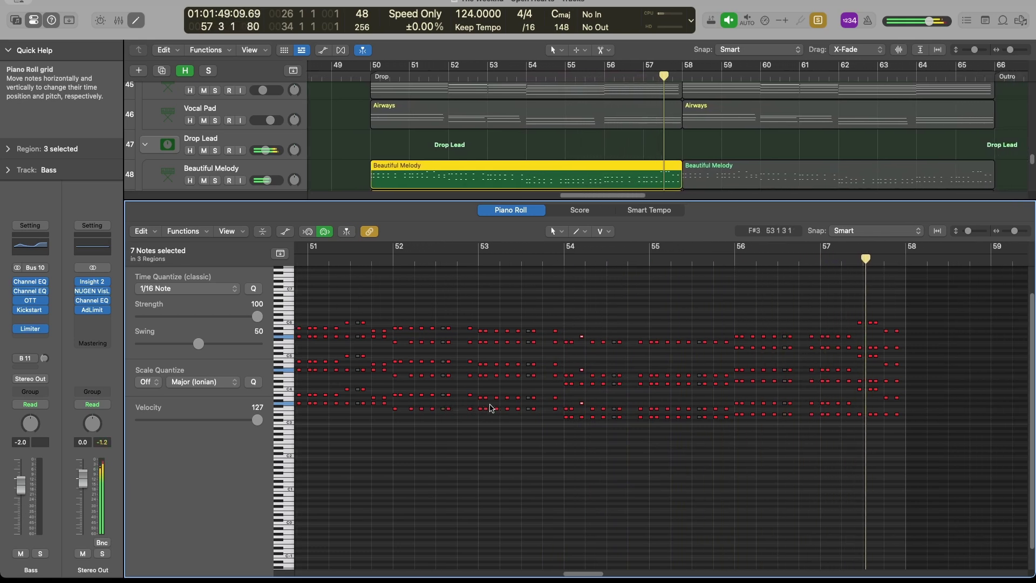
pyautogui.press('e')
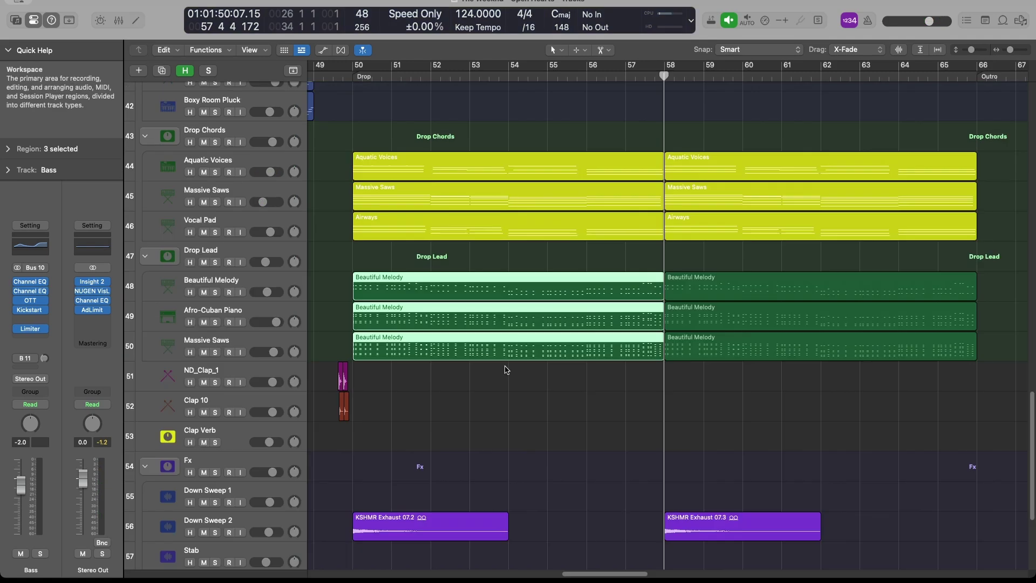